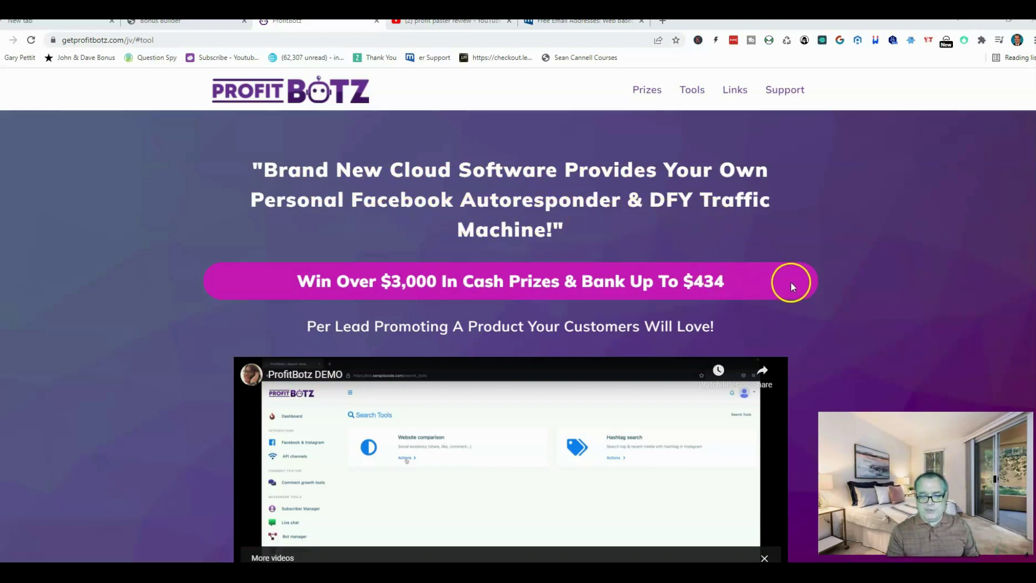
pyautogui.scroll(-3, 794, 276)
pyautogui.scroll(-4, 793, 276)
pyautogui.scroll(-5, 782, 282)
pyautogui.scroll(-5, 775, 290)
pyautogui.scroll(-3, 769, 292)
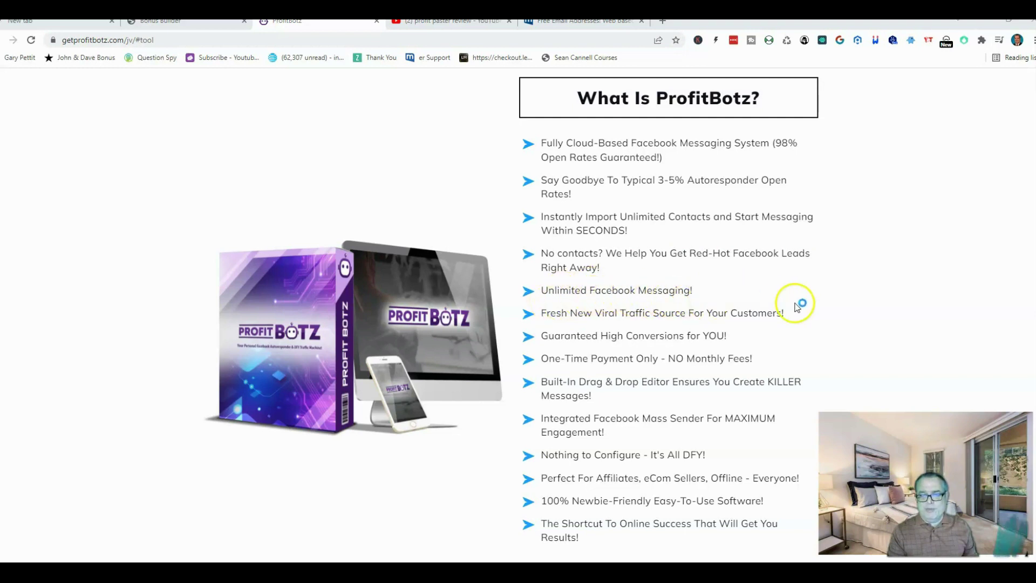
pyautogui.scroll(-1, 806, 290)
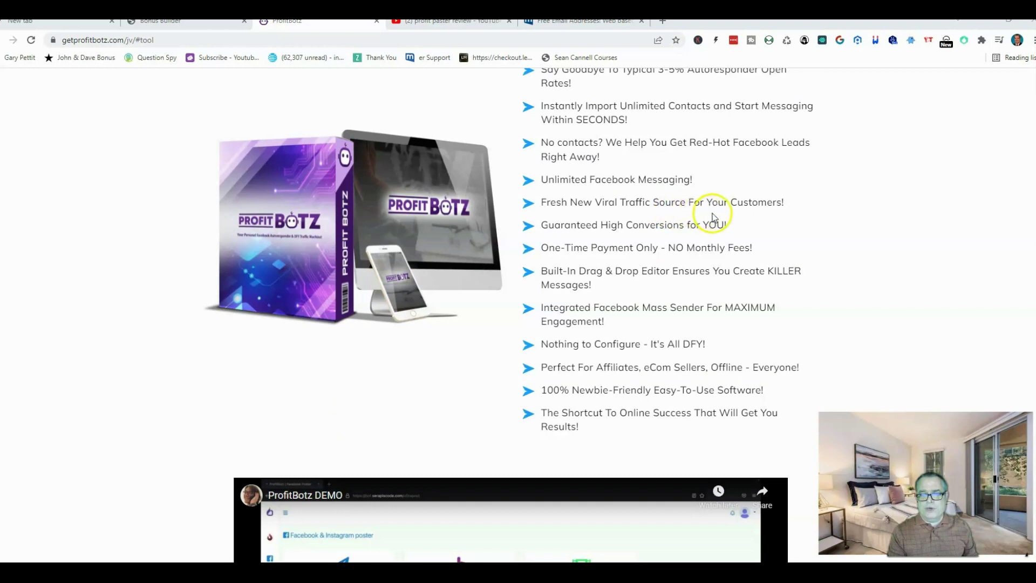
pyautogui.scroll(-1, 672, 233)
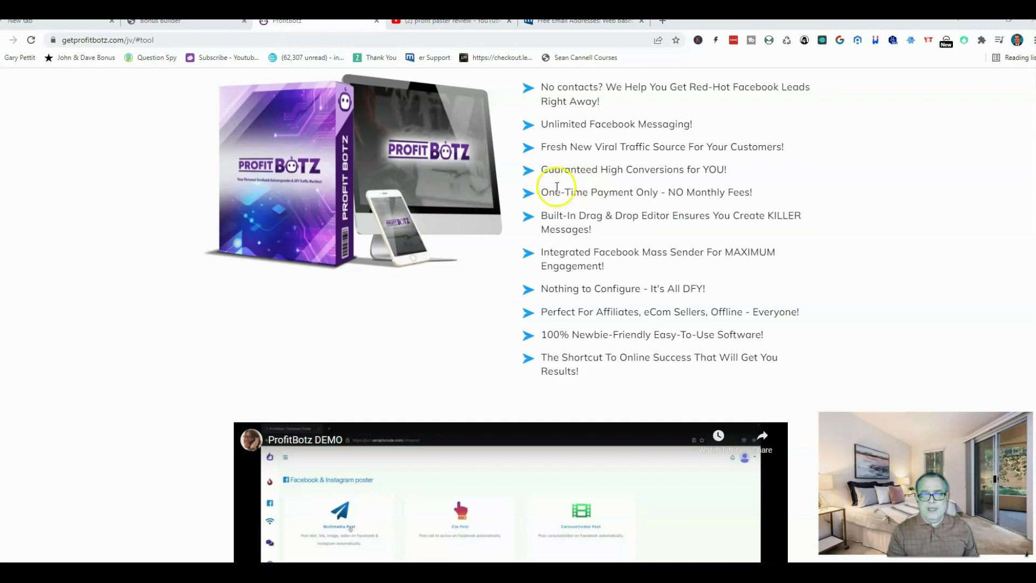
pyautogui.scroll(-1, 559, 202)
pyautogui.scroll(2, 557, 258)
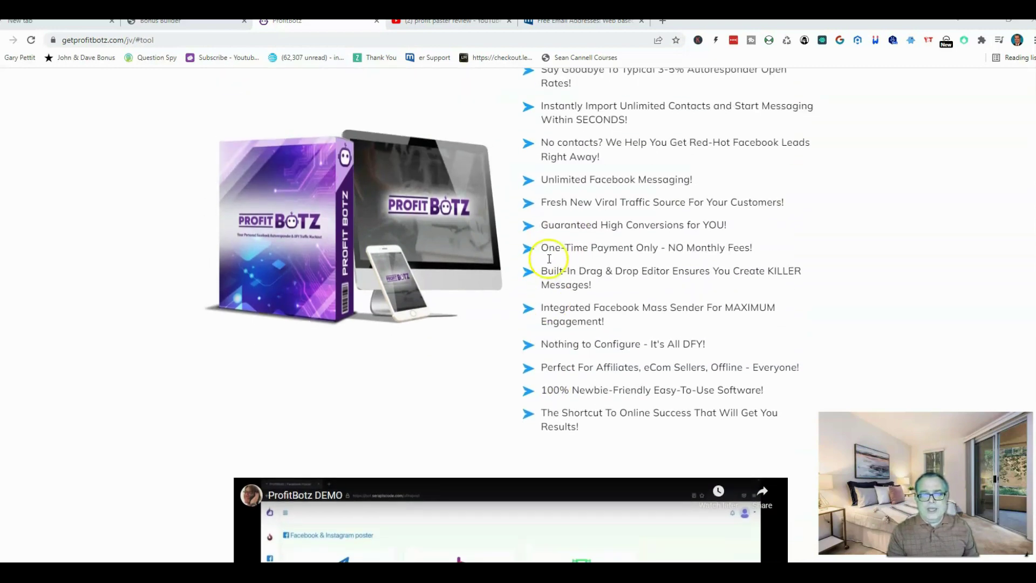
pyautogui.scroll(1, 545, 259)
pyautogui.scroll(1, 543, 258)
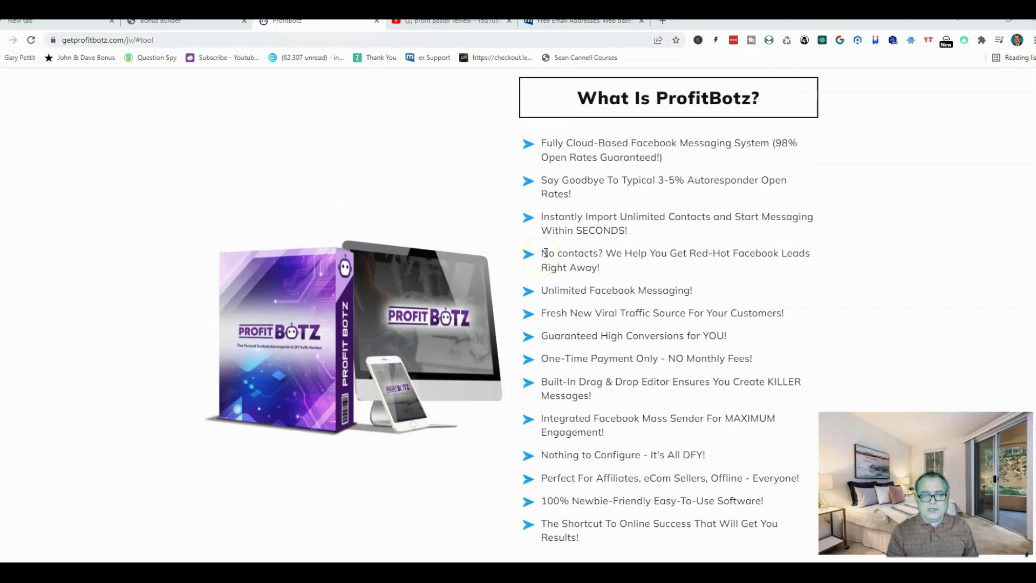
# Return to the ProfitBotz demo's Facebook & Instagram integration, which lists the linked Test ProfitBotz page
pyautogui.click(541, 257)
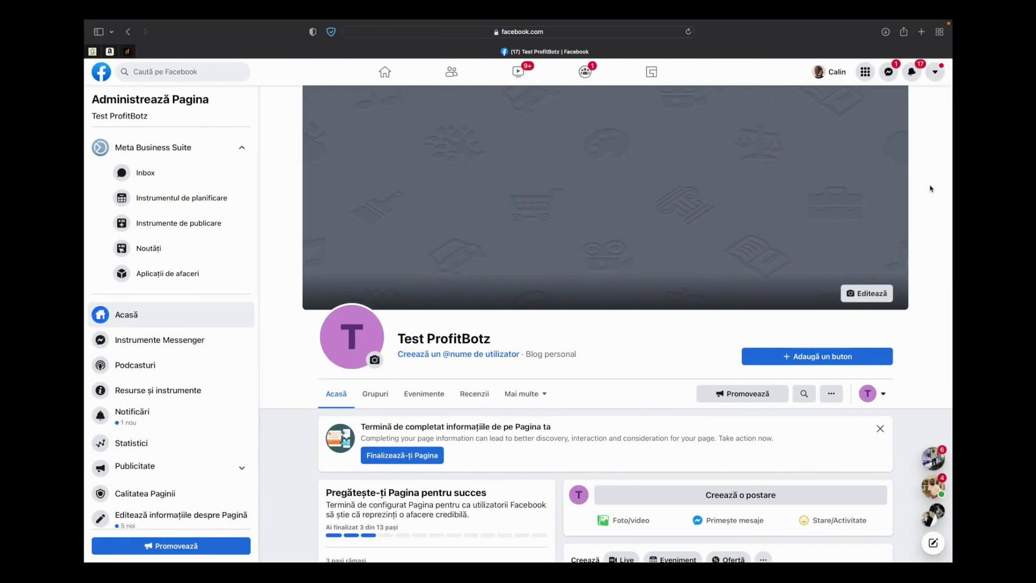
pyautogui.scroll(-4, 939, 335)
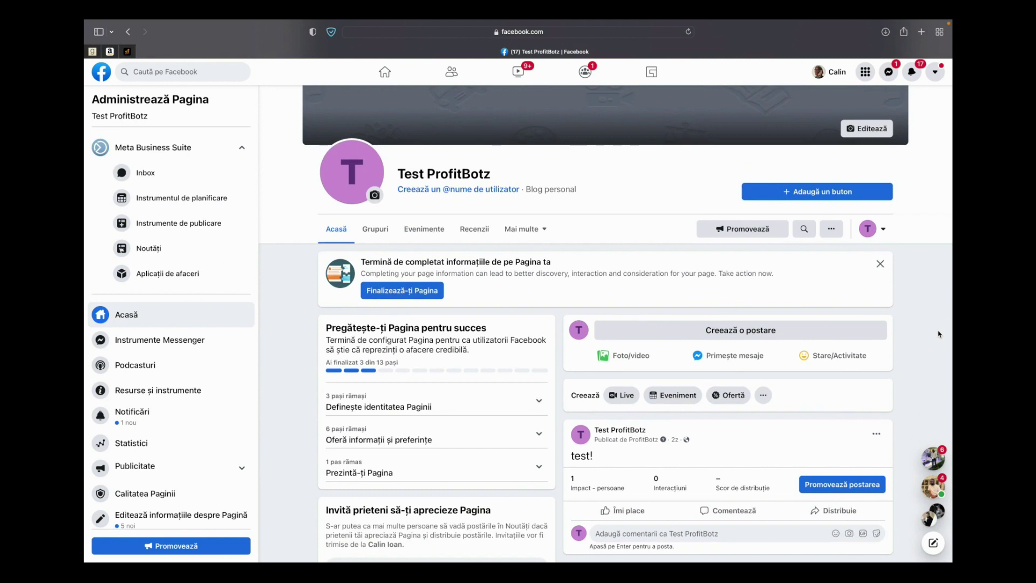
pyautogui.scroll(-2, 939, 334)
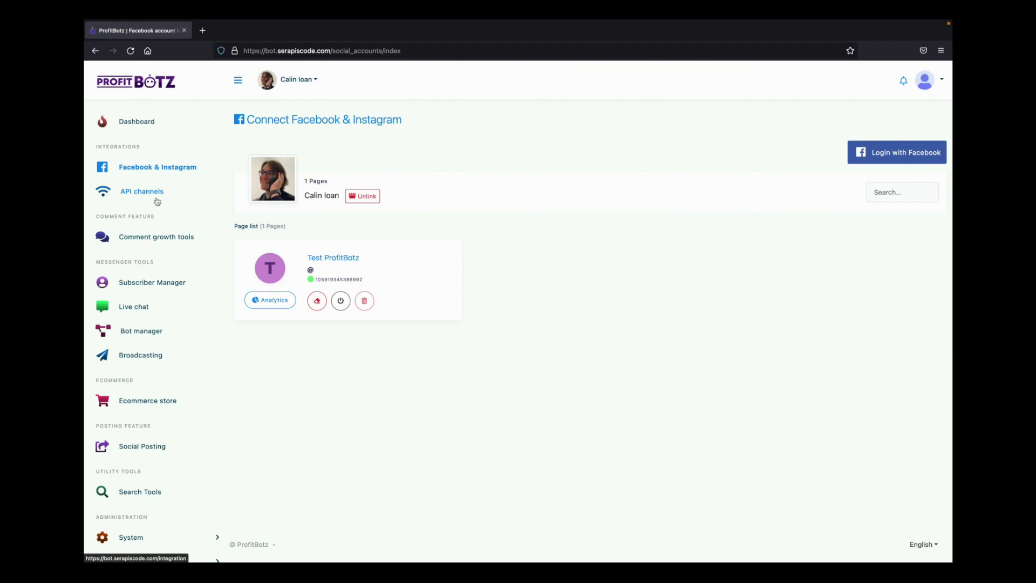
# Browse the API channels integrations, then view the Comment growth tools
pyautogui.click(143, 192)
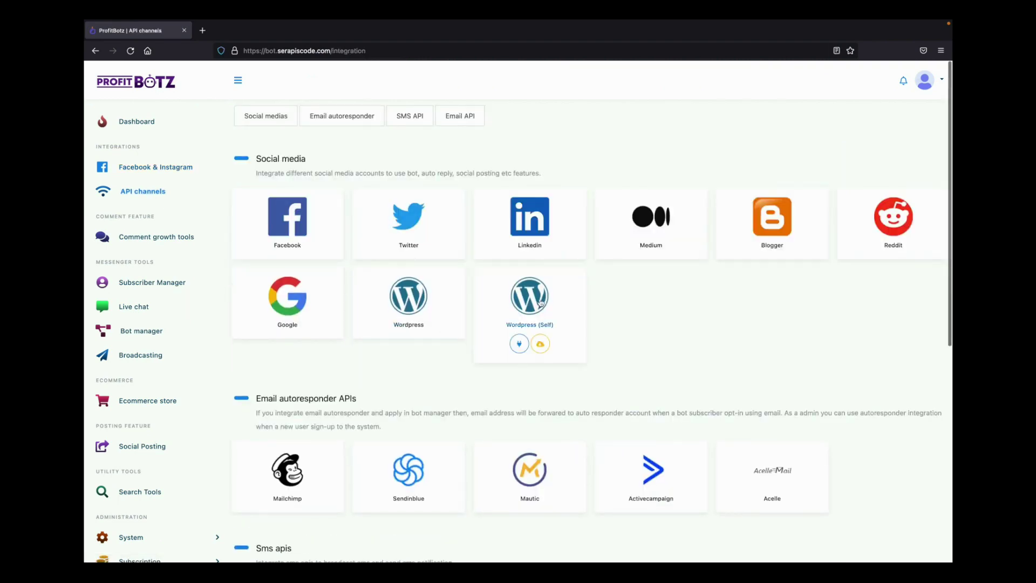
pyautogui.scroll(-1, 638, 315)
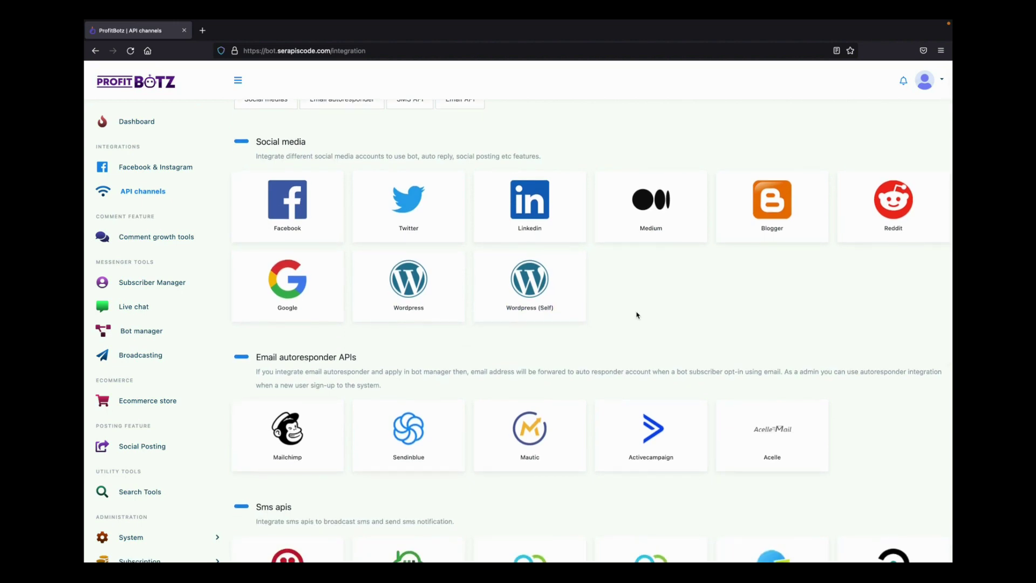
pyautogui.scroll(-5, 637, 315)
pyautogui.scroll(-3, 624, 381)
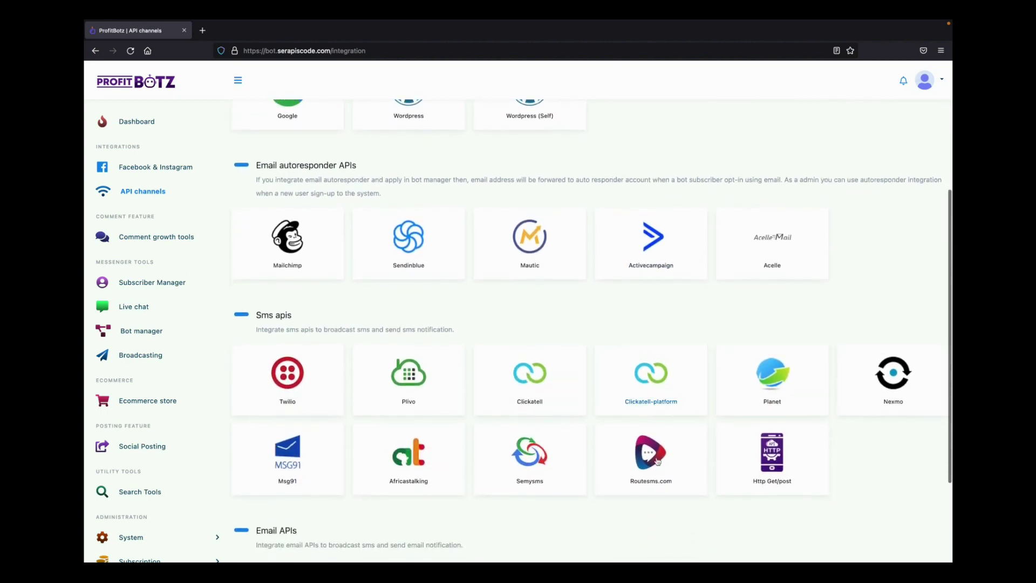
pyautogui.scroll(-3, 672, 506)
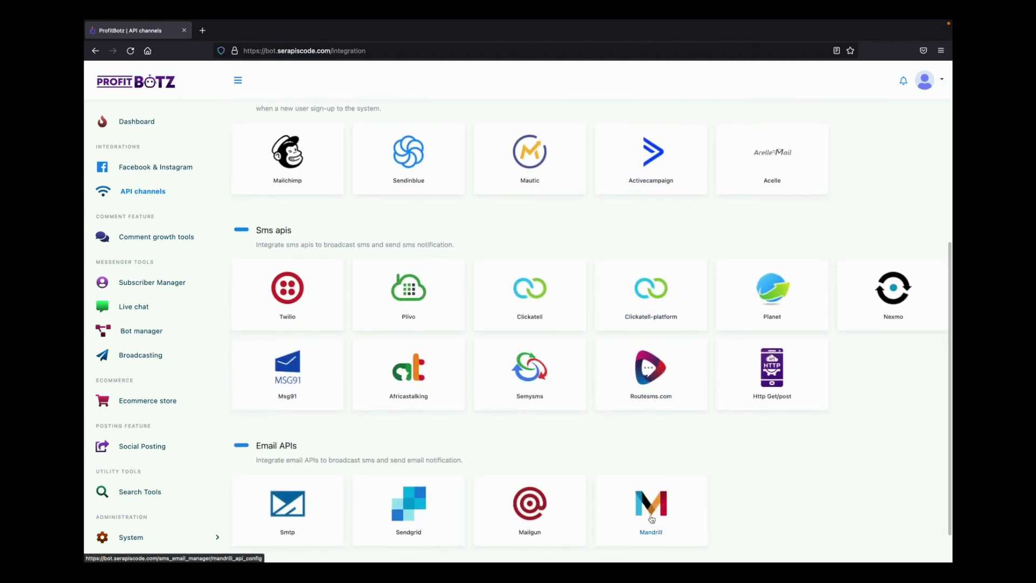
pyautogui.scroll(-2, 651, 518)
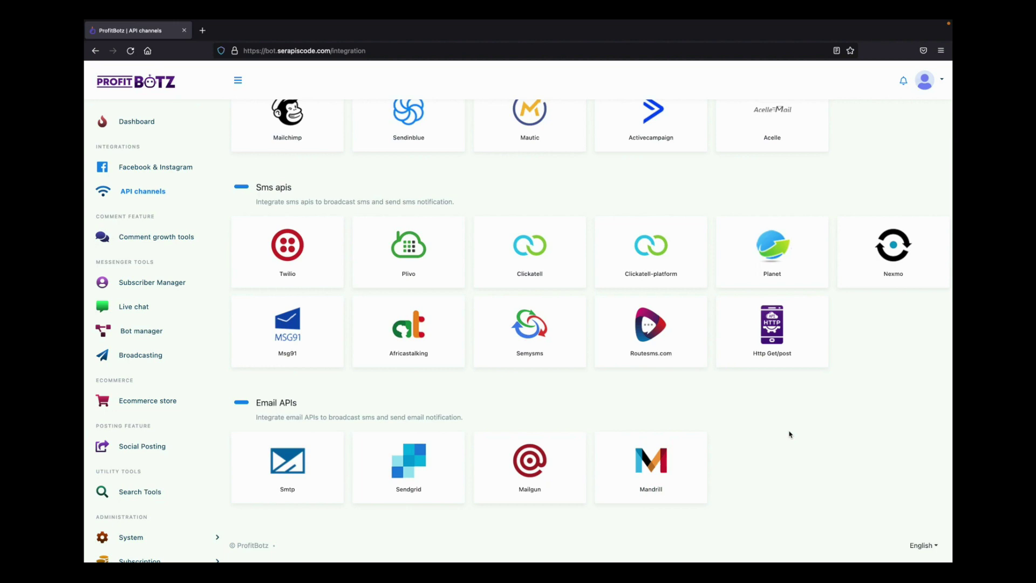
pyautogui.click(156, 236)
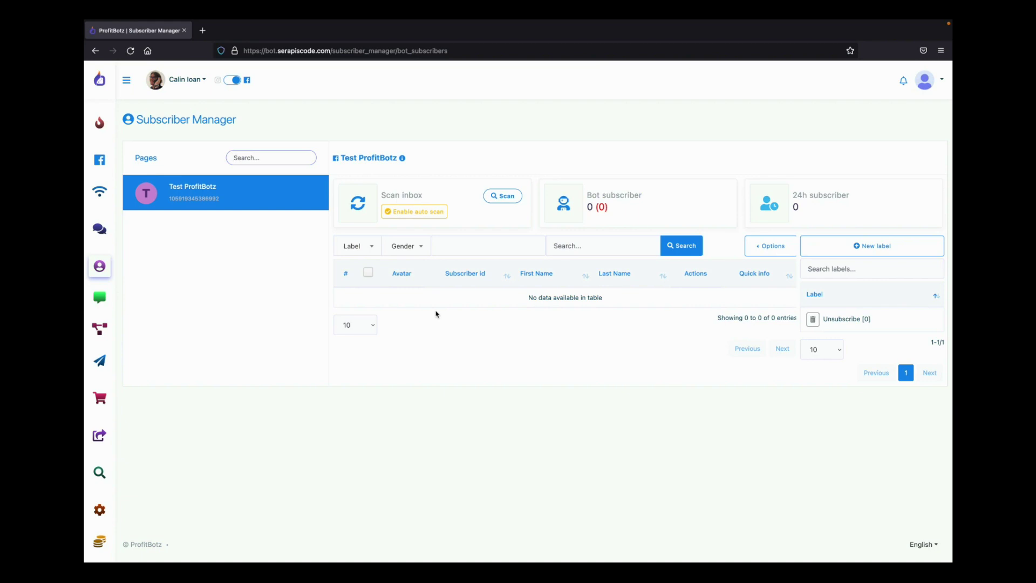
# View Live chat, then the empty Bot manager flow list for Test ProfitBotz
pyautogui.click(99, 297)
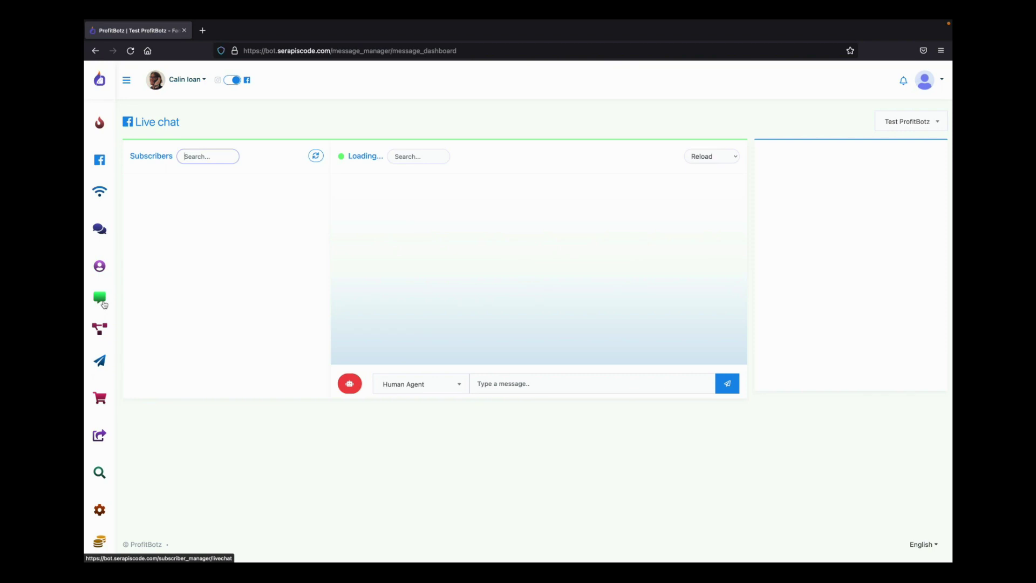
pyautogui.click(99, 329)
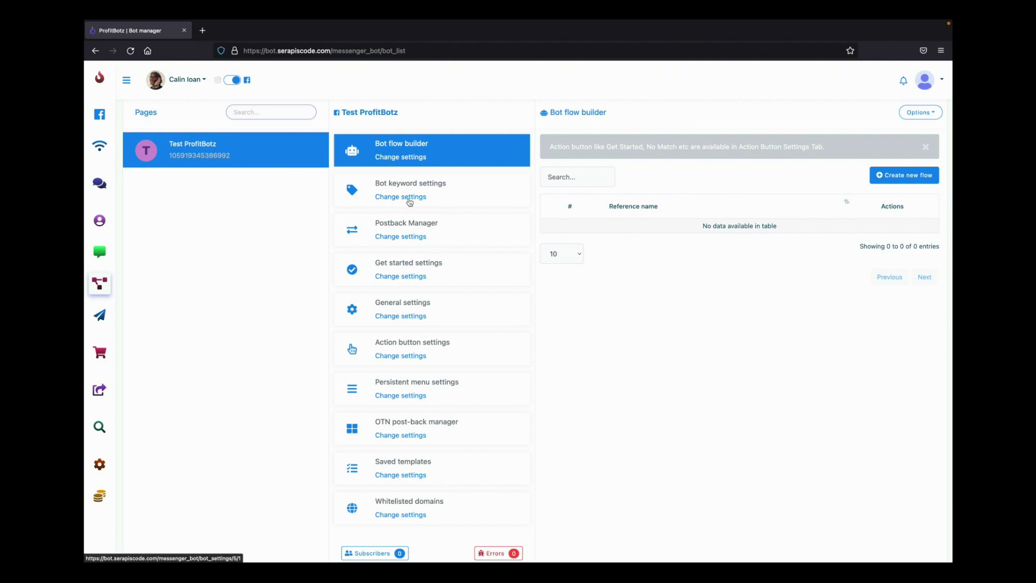
# Create a new bot flow and add Text and Action buttons nodes to it
pyautogui.click(905, 175)
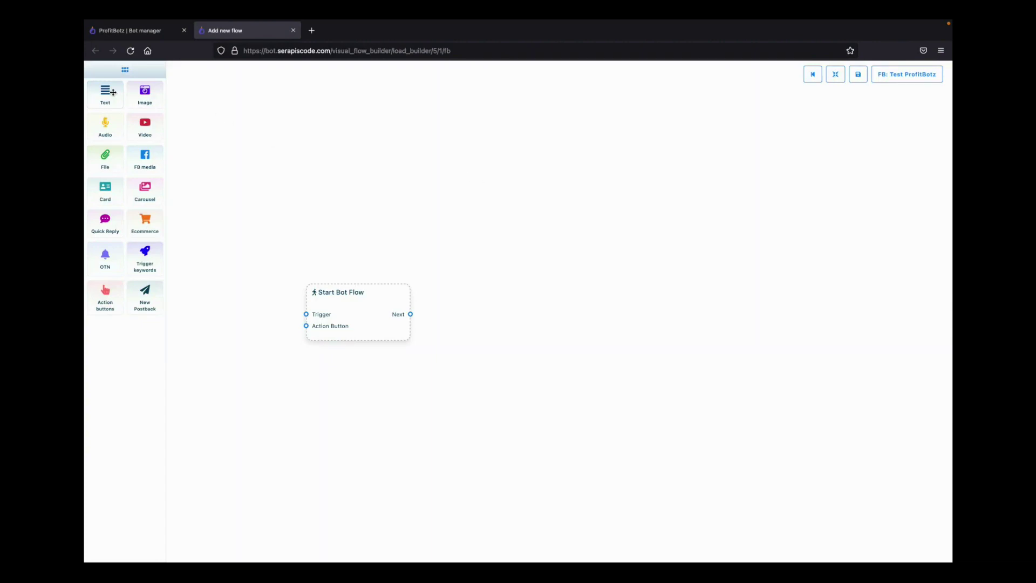
pyautogui.moveTo(113, 92); pyautogui.dragTo(421, 331)
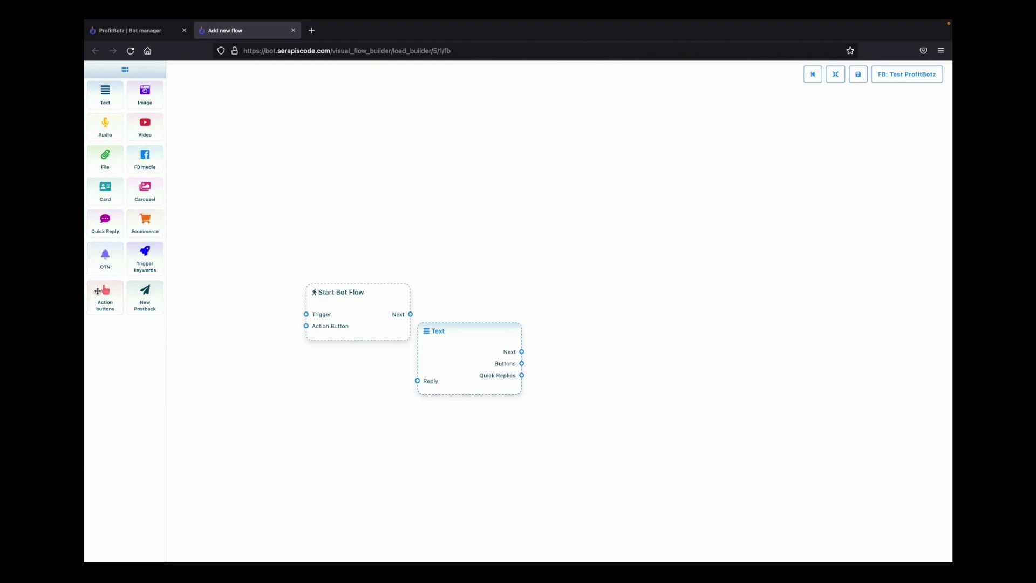
pyautogui.moveTo(104, 295); pyautogui.dragTo(564, 381)
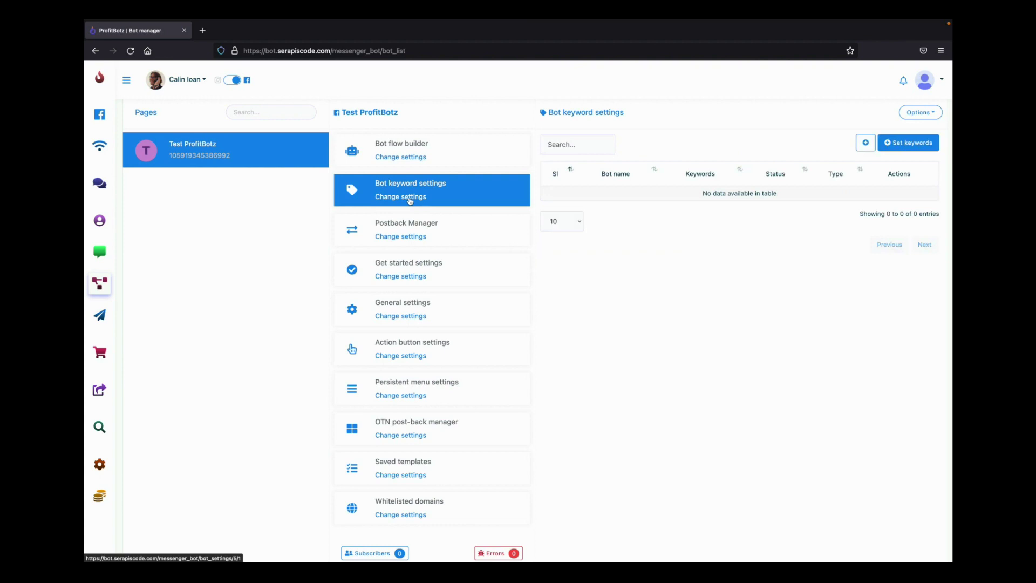
# Review the Get started, General, Action button and Persistent menu settings, then reach Social Posting
pyautogui.click(409, 276)
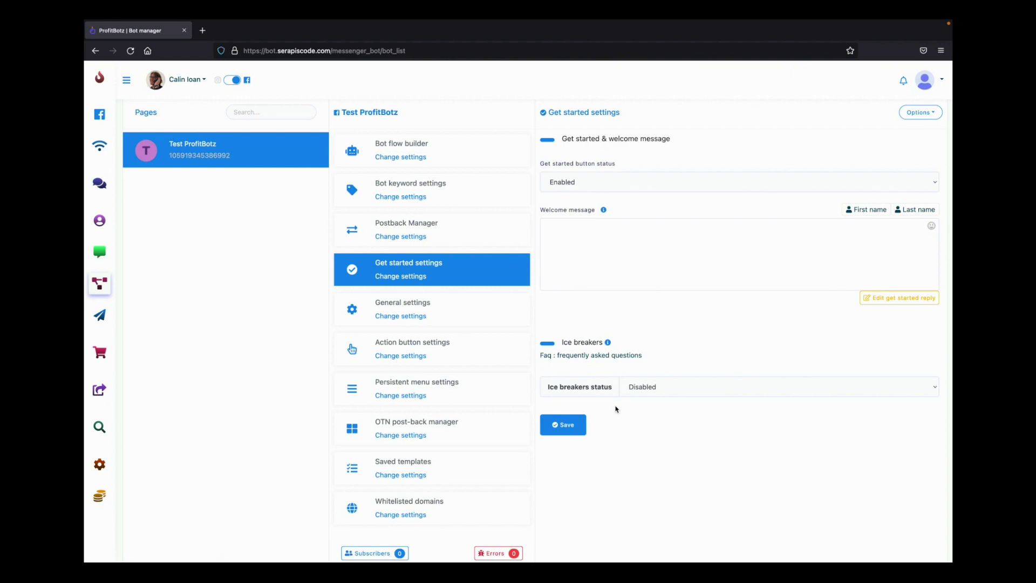
pyautogui.click(422, 316)
pyautogui.scroll(-3, 575, 372)
pyautogui.scroll(-3, 575, 372)
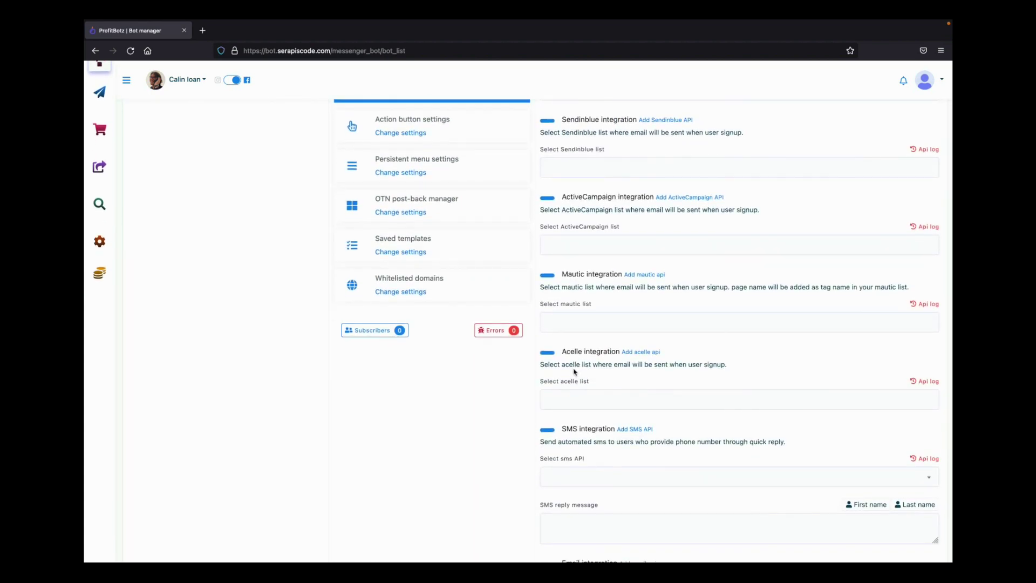
pyautogui.scroll(-3, 574, 373)
pyautogui.scroll(-3, 575, 372)
pyautogui.scroll(-3, 575, 372)
pyautogui.scroll(5, 574, 373)
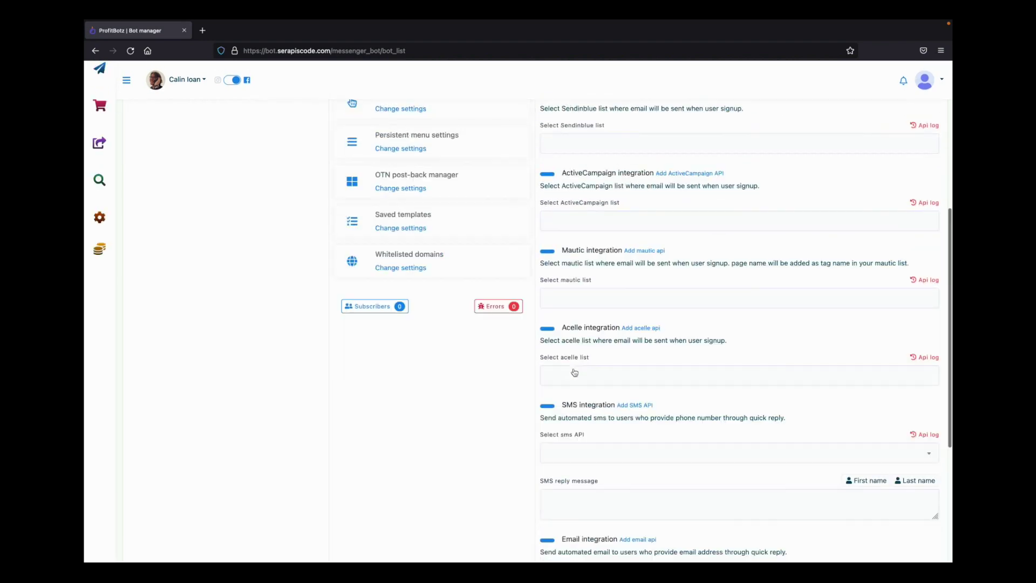
pyautogui.scroll(5, 574, 373)
pyautogui.scroll(1, 575, 373)
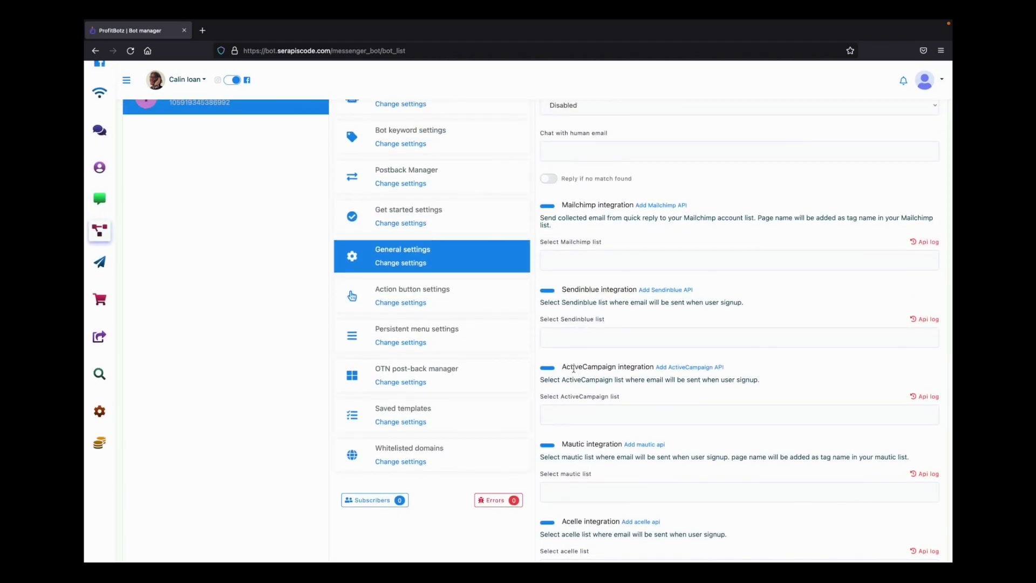
pyautogui.click(432, 294)
pyautogui.scroll(3, 613, 301)
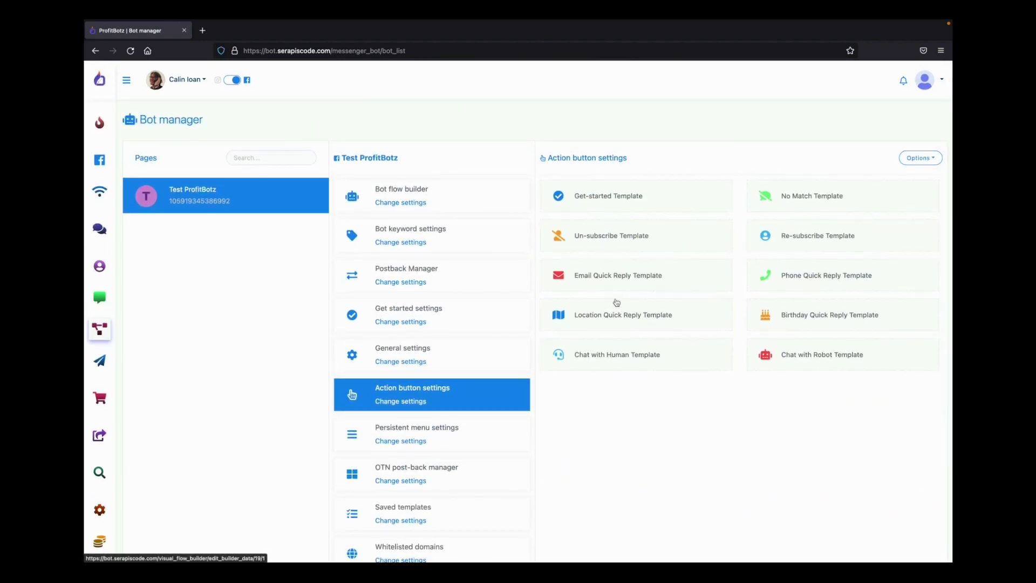
pyautogui.scroll(-3, 615, 302)
pyautogui.click(403, 338)
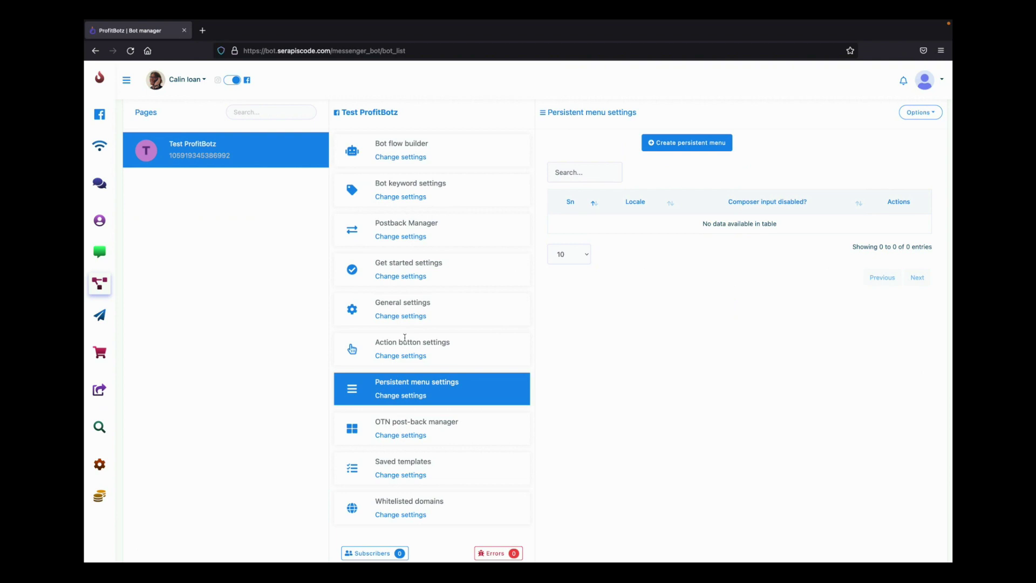
pyautogui.click(100, 314)
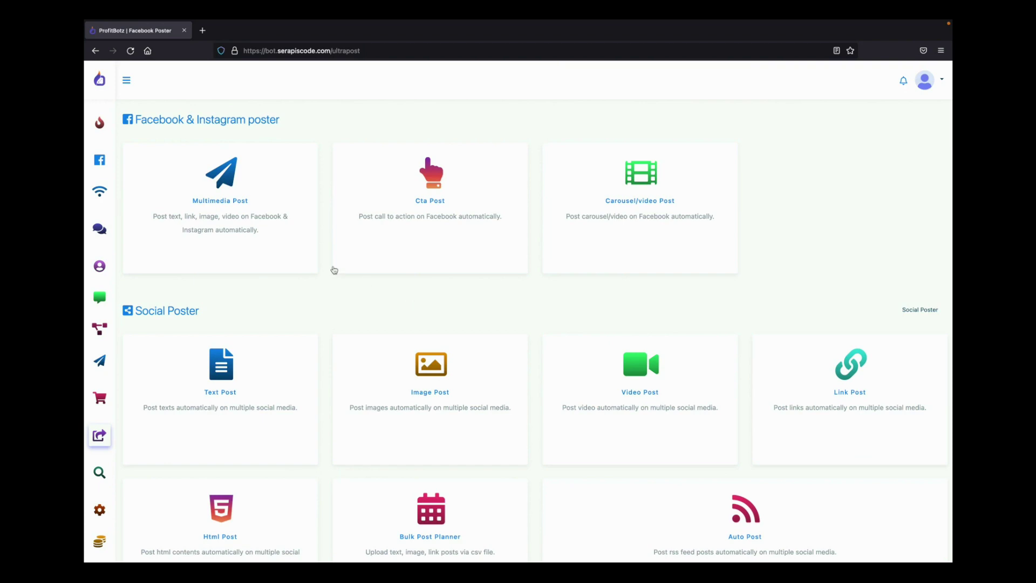
# Start a new multimedia post and choose Test ProfitBotz as its target page
pyautogui.click(239, 205)
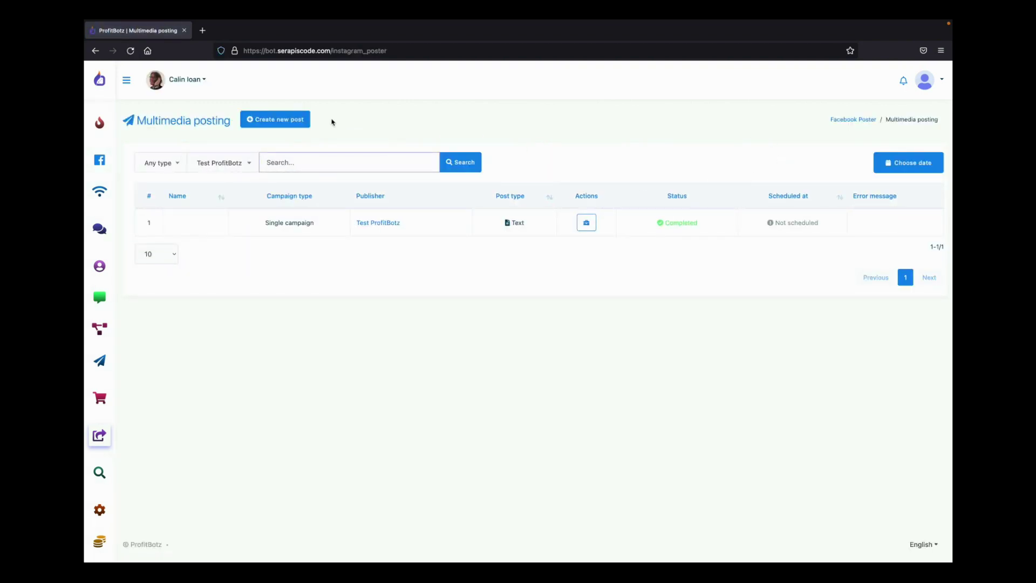
pyautogui.click(279, 120)
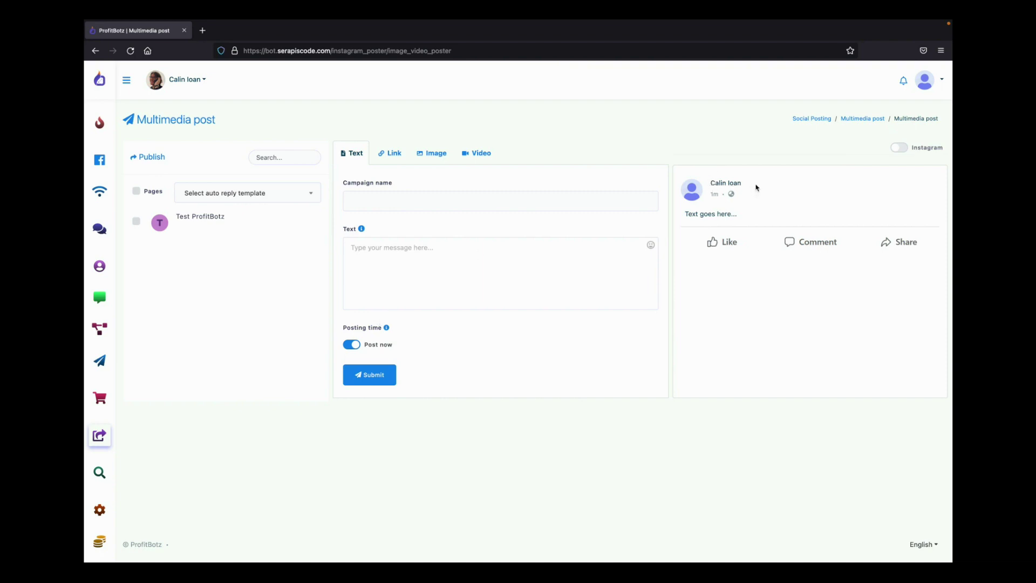
pyautogui.moveTo(756, 188); pyautogui.dragTo(709, 187)
pyautogui.click(561, 265)
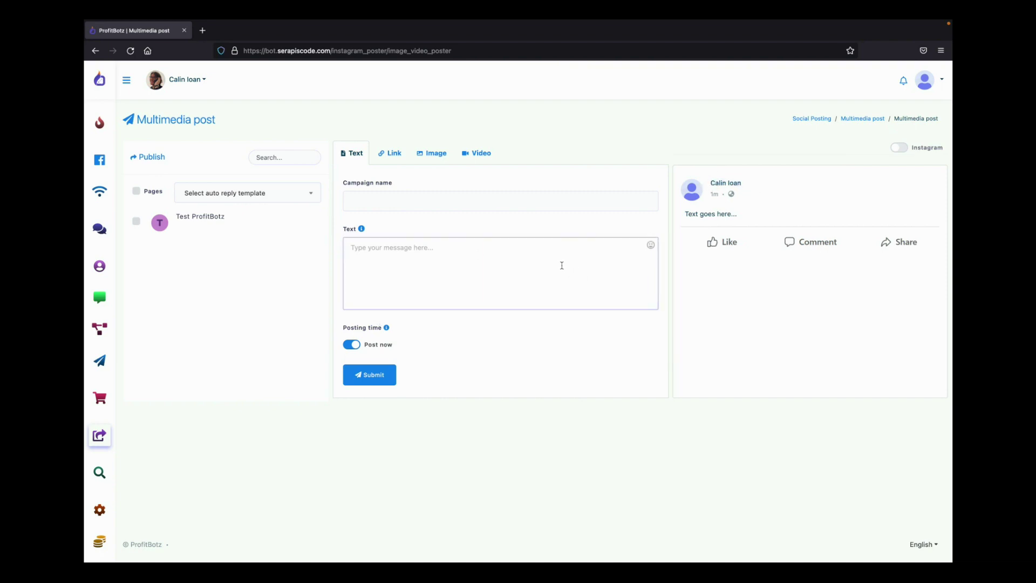
pyautogui.click(137, 221)
# Write 'Welcome to ProfitBotz!', name the campaign 'Welcome!', and publish it immediately
pyautogui.click(353, 262)
pyautogui.write('Welcome to P')
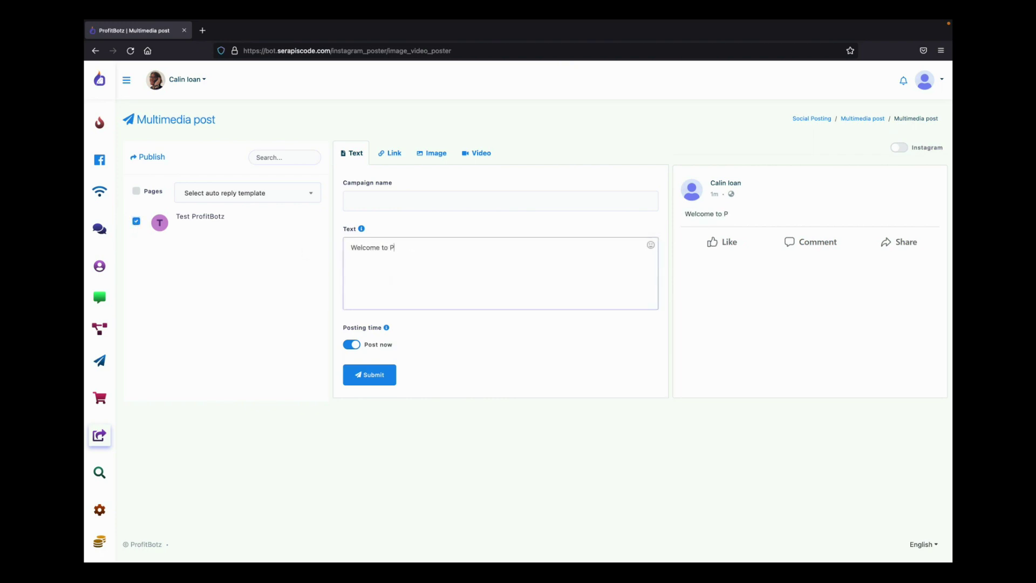
pyautogui.write('rofitBotz!')
pyautogui.moveTo(761, 216); pyautogui.dragTo(714, 214)
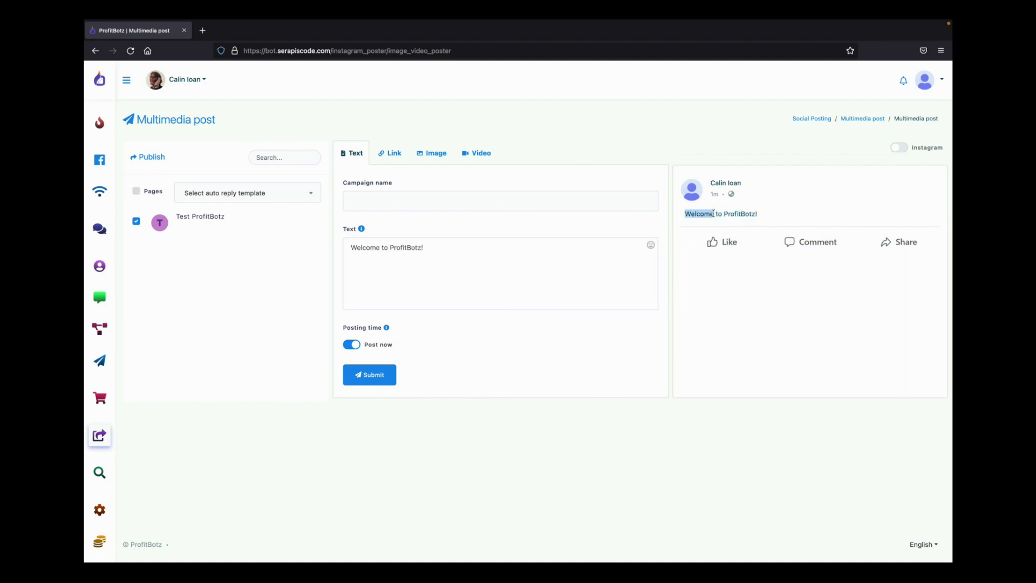
pyautogui.click(500, 200)
pyautogui.write('Wel')
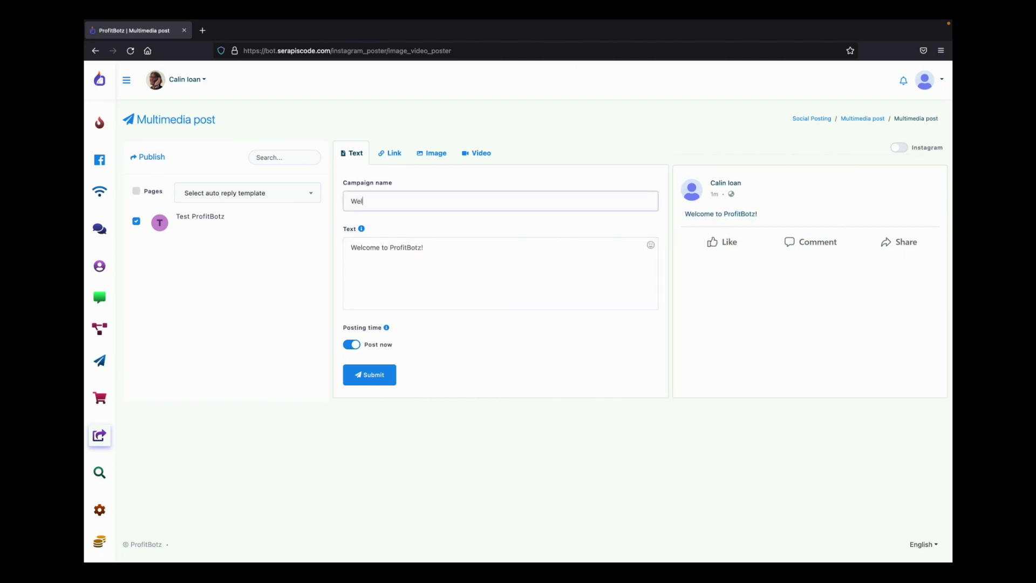
pyautogui.write('come!')
pyautogui.click(350, 346)
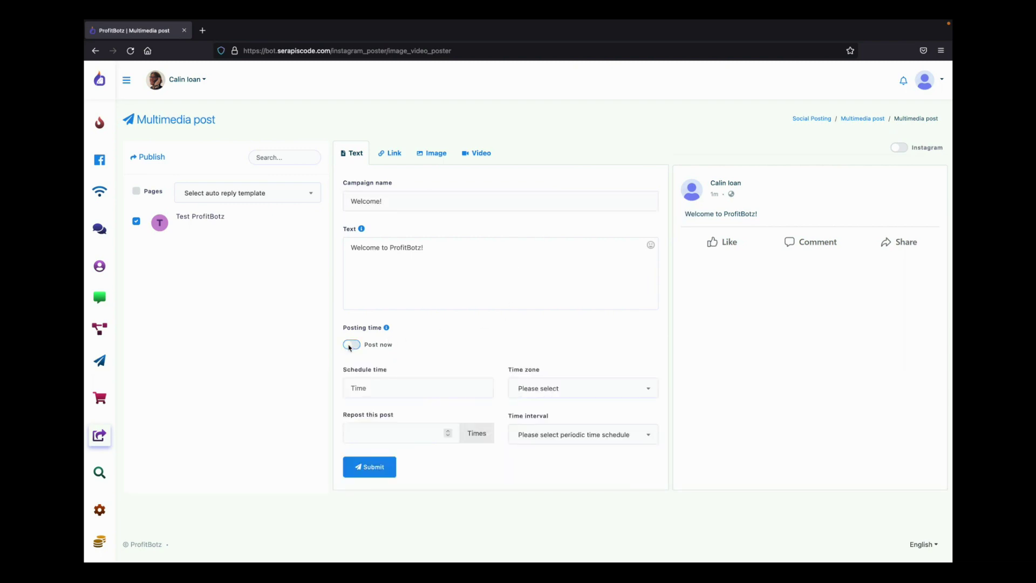
pyautogui.click(350, 347)
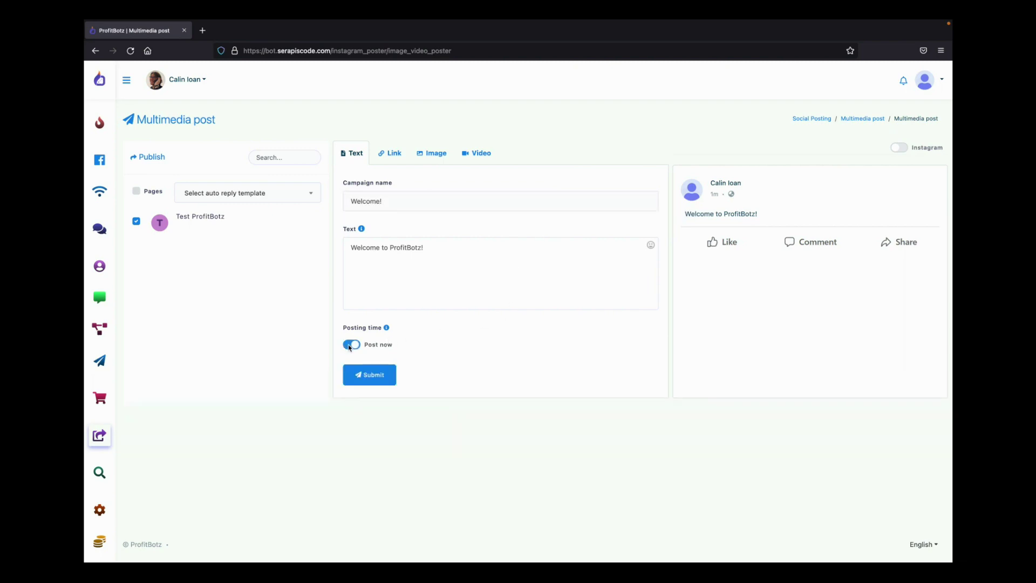
pyautogui.click(358, 373)
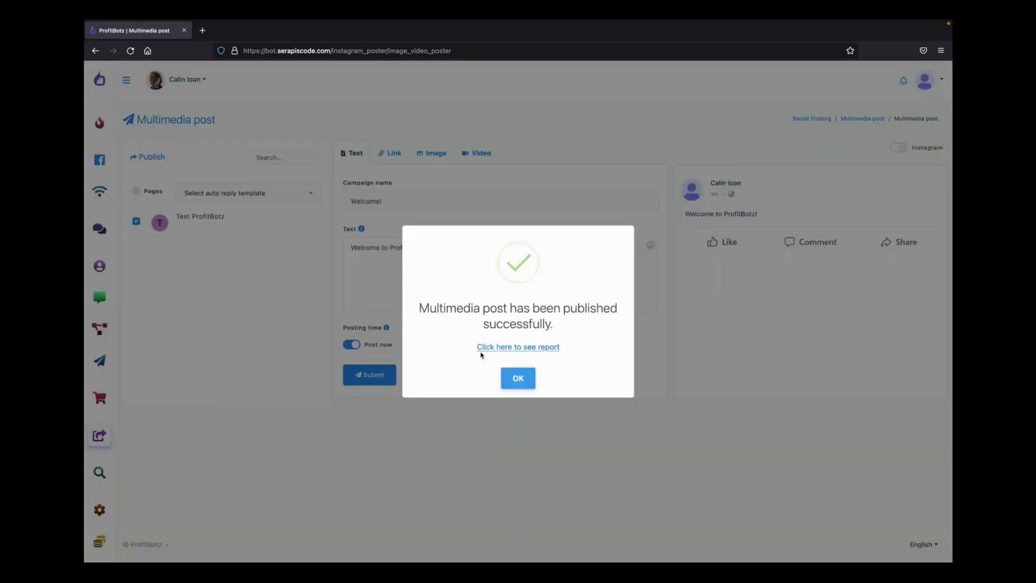
# Dismiss the success dialog and view the new post on the Test ProfitBotz Facebook page
pyautogui.click(518, 378)
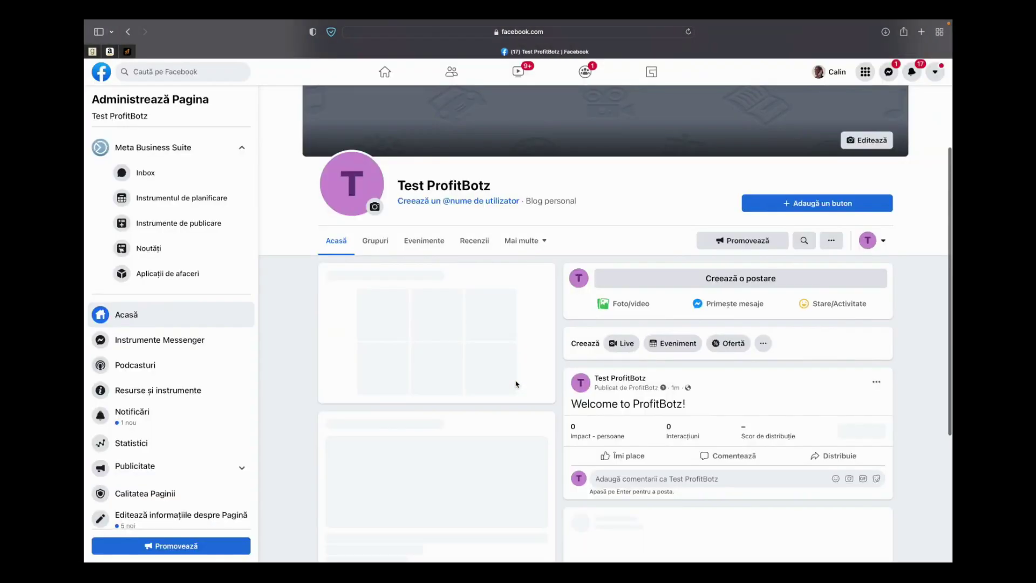
pyautogui.scroll(-2, 517, 383)
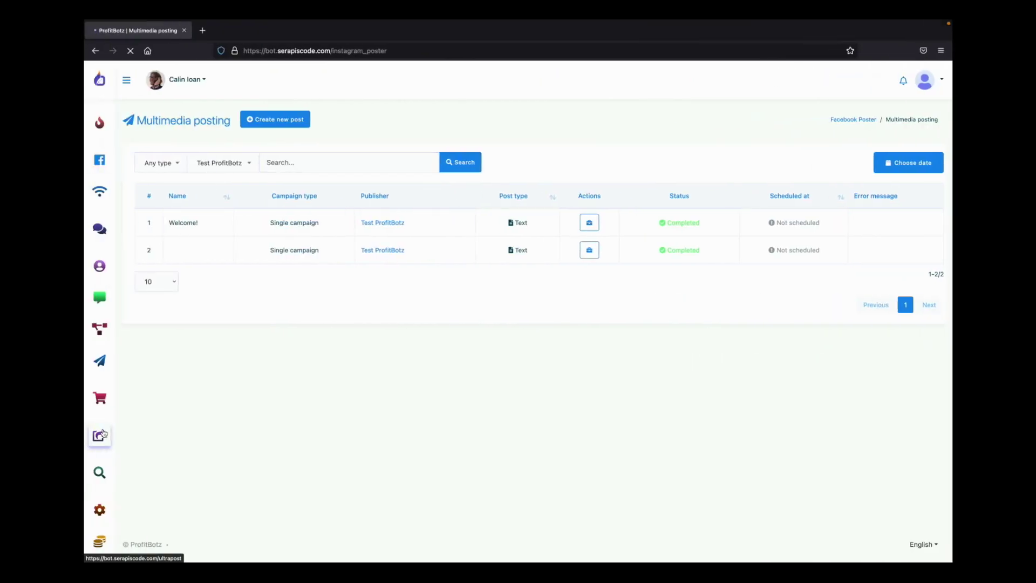
# Look over the social posting tools, then open Website comparison under Search Tools
pyautogui.click(103, 433)
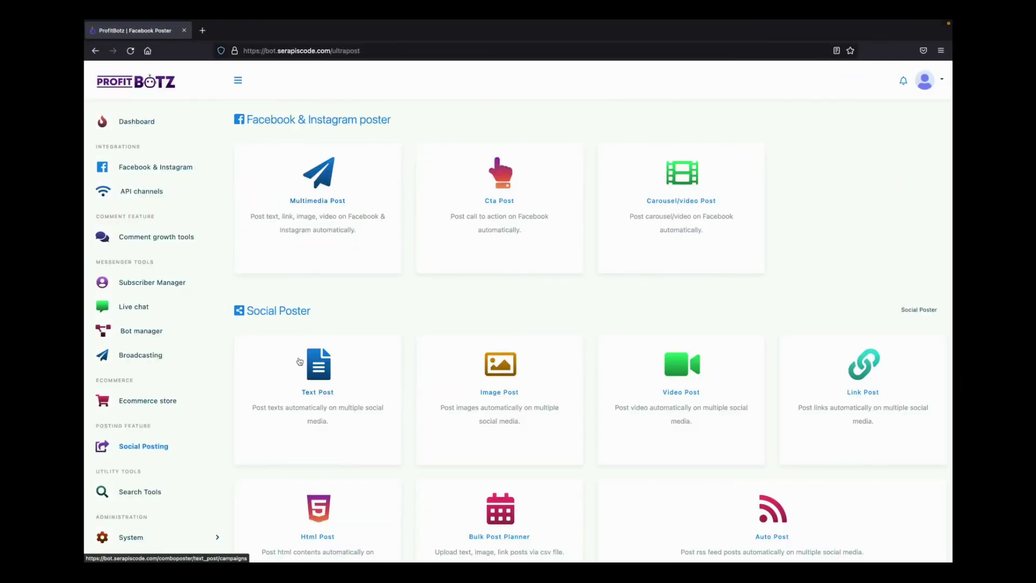
pyautogui.scroll(-3, 299, 361)
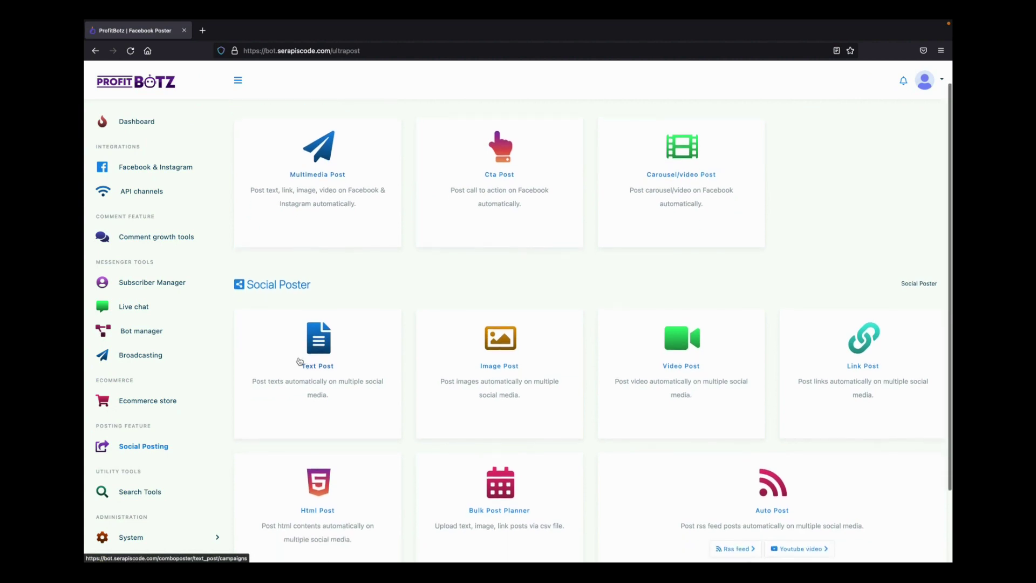
pyautogui.scroll(-1, 299, 361)
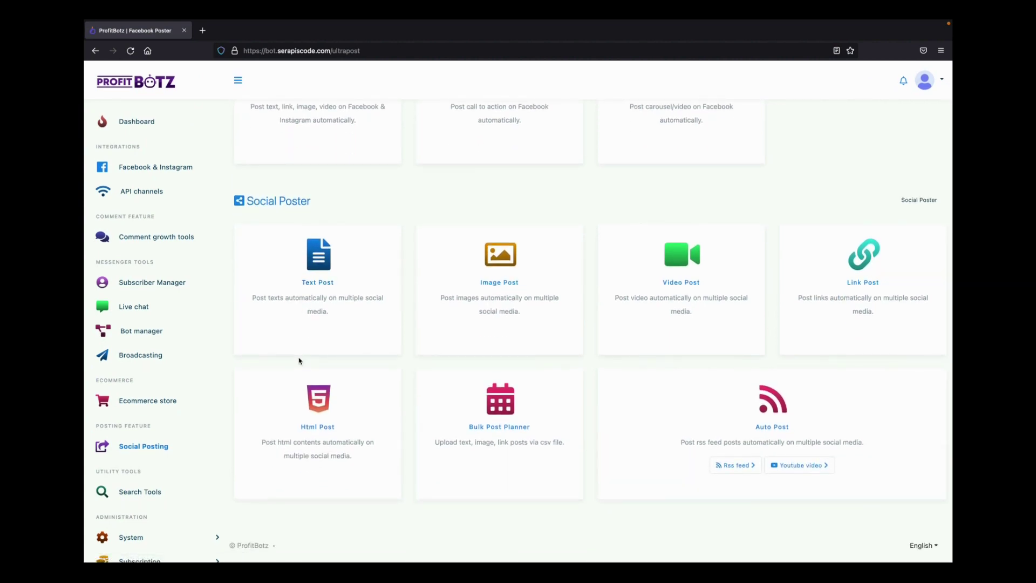
pyautogui.click(142, 491)
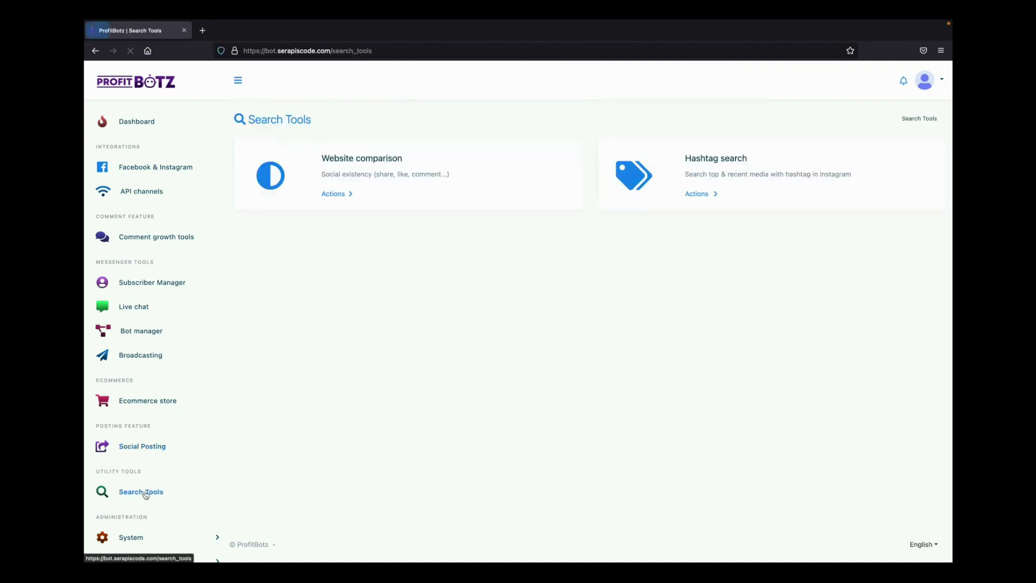
pyautogui.click(334, 194)
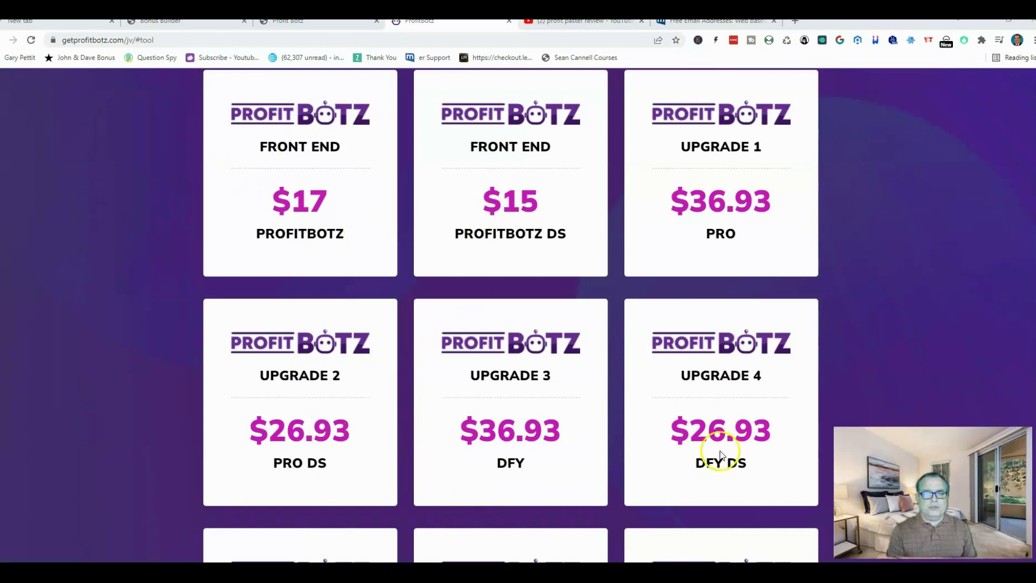
pyautogui.scroll(1, 364, 251)
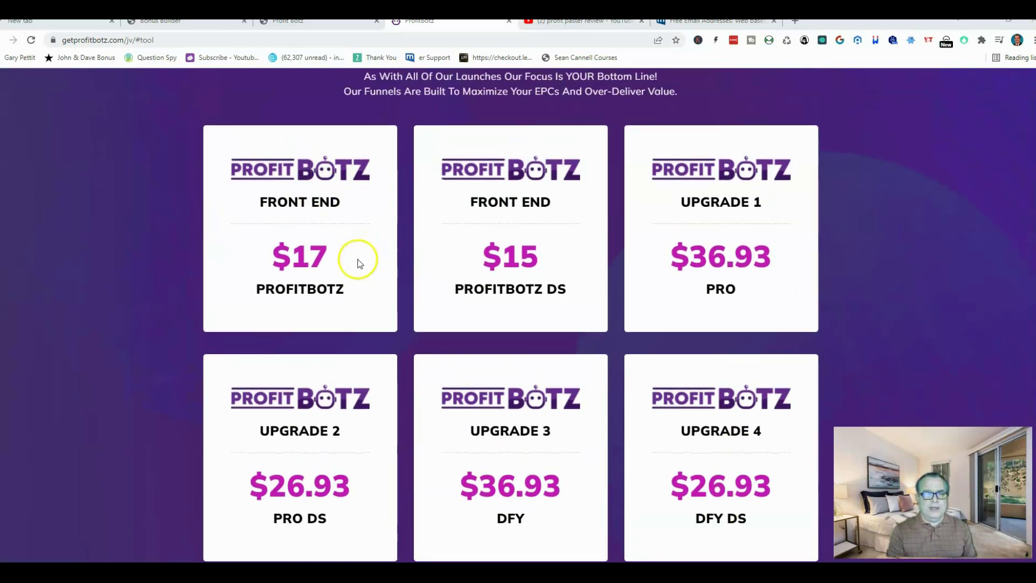
pyautogui.scroll(-2, 750, 235)
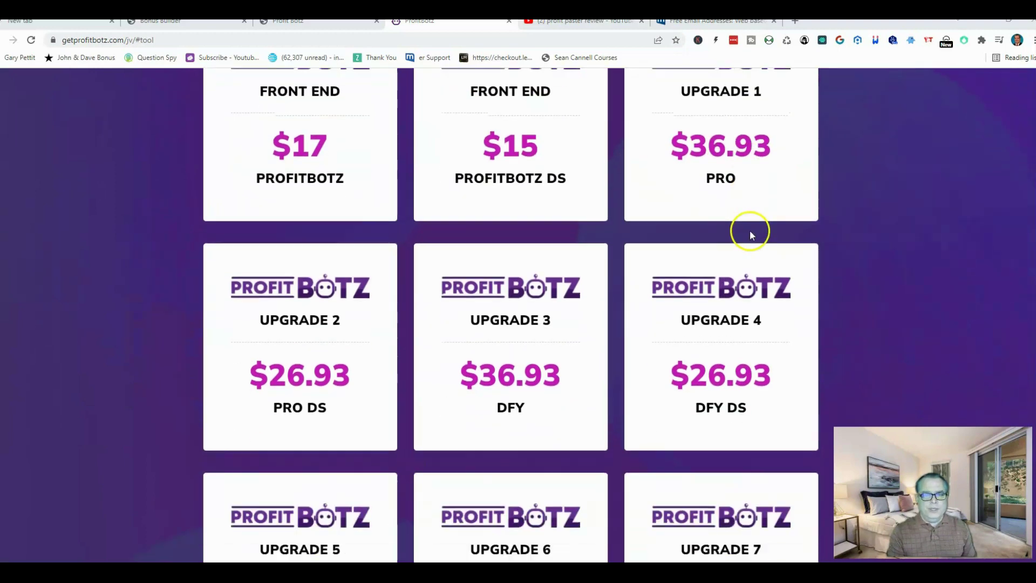
pyautogui.scroll(-1, 750, 235)
pyautogui.scroll(-1, 750, 235)
pyautogui.scroll(-1, 750, 235)
pyautogui.scroll(-2, 750, 235)
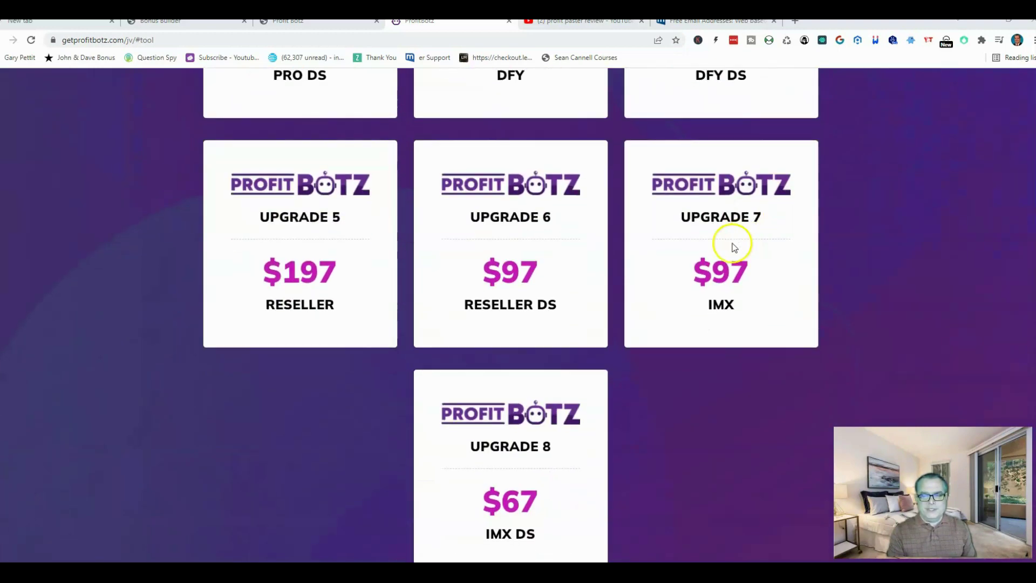
pyautogui.scroll(-1, 649, 324)
pyautogui.scroll(2, 625, 357)
pyautogui.scroll(1, 935, 297)
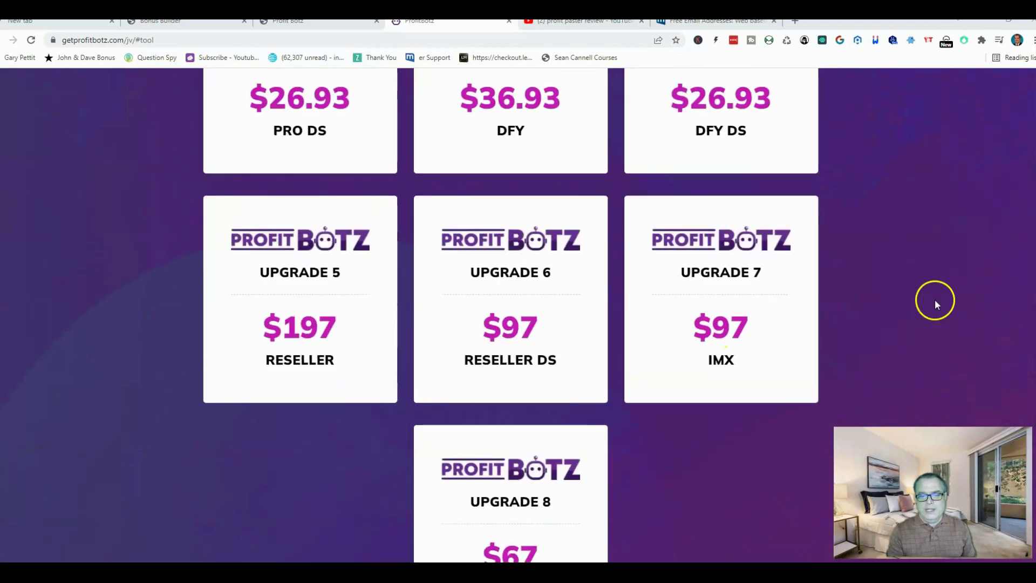
pyautogui.scroll(2, 927, 294)
pyautogui.scroll(2, 923, 291)
pyautogui.scroll(1, 912, 289)
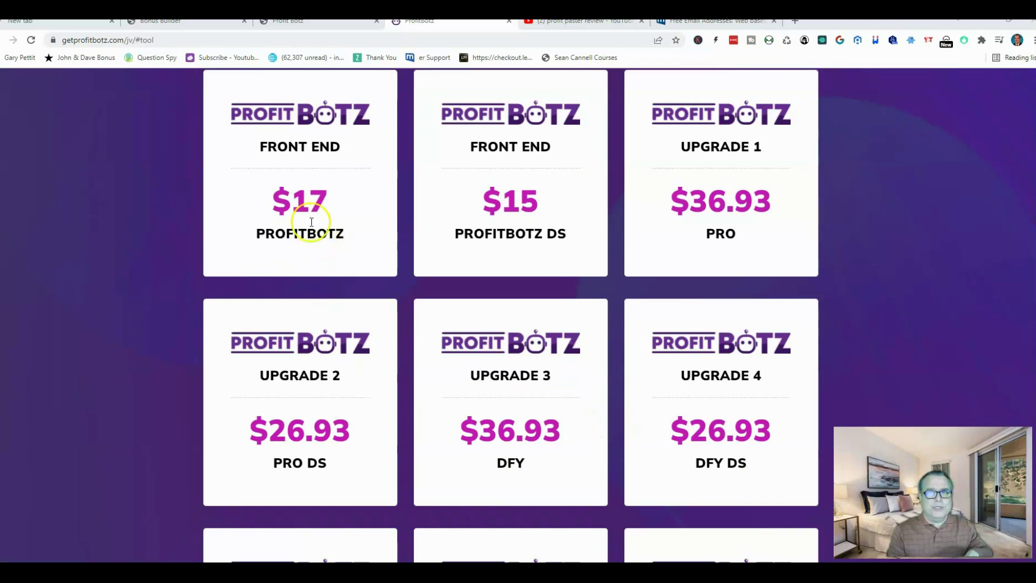
# Go to the bonusbuilder.us tab and scroll the bonus list down to FB LinkPost 3
pyautogui.click(288, 20)
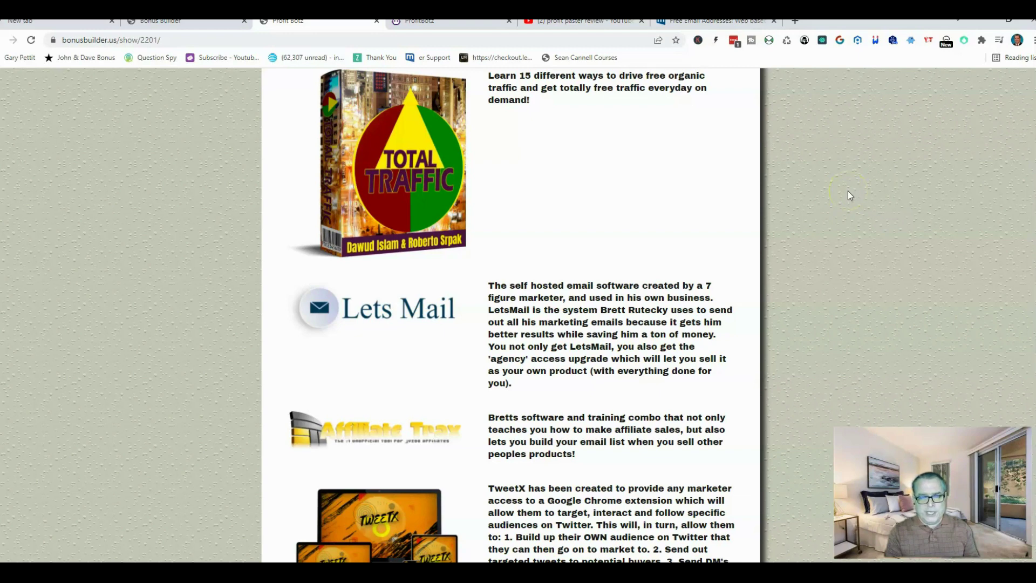
pyautogui.scroll(1, 848, 195)
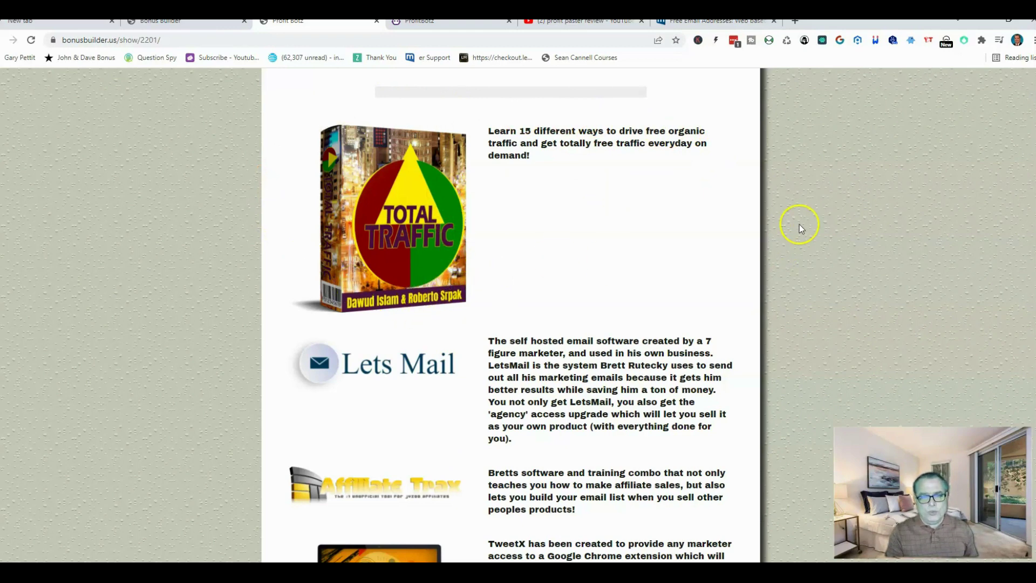
pyautogui.scroll(-2, 799, 223)
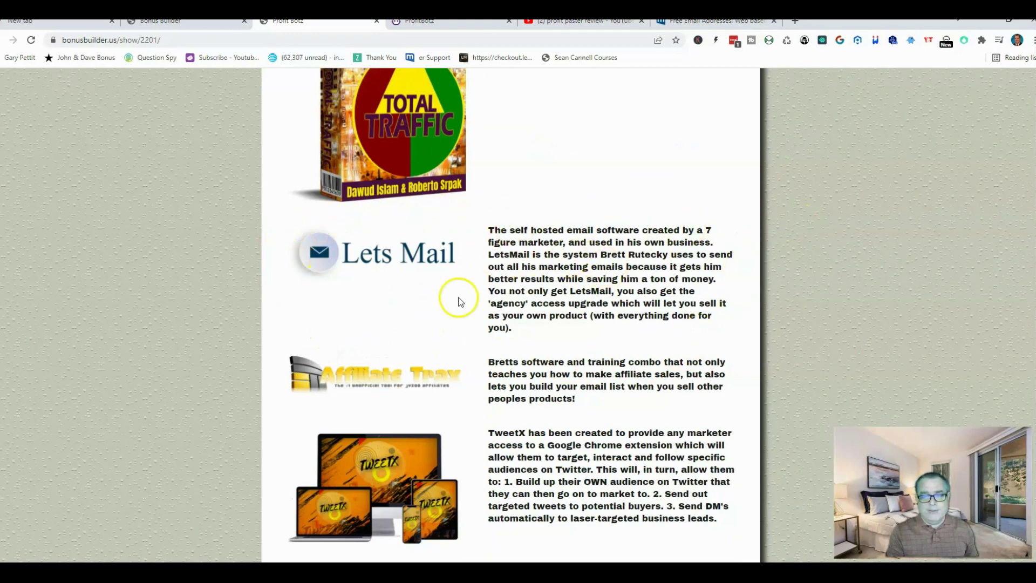
pyautogui.scroll(-2, 688, 235)
pyautogui.scroll(-1, 688, 235)
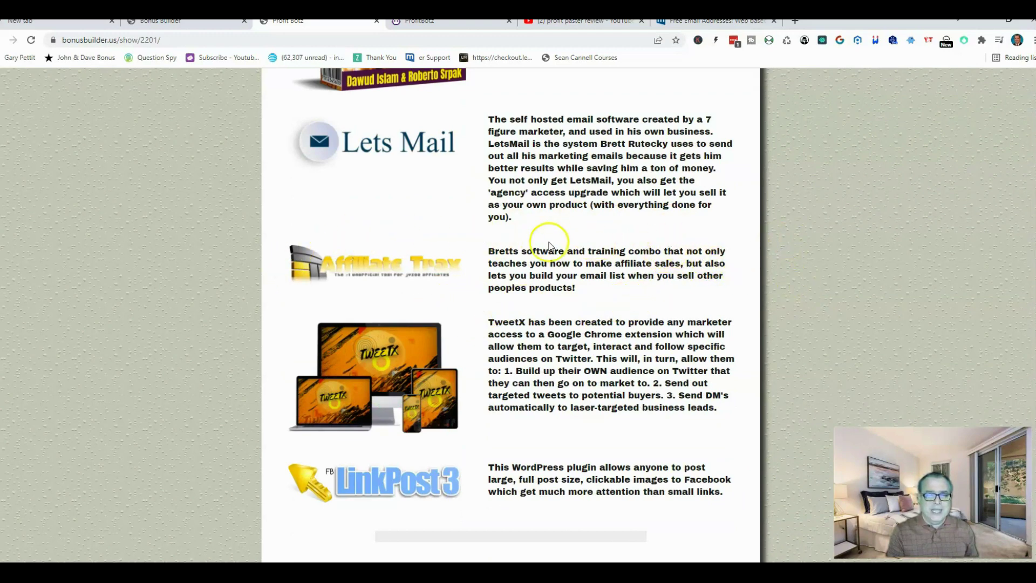
pyautogui.scroll(-1, 591, 260)
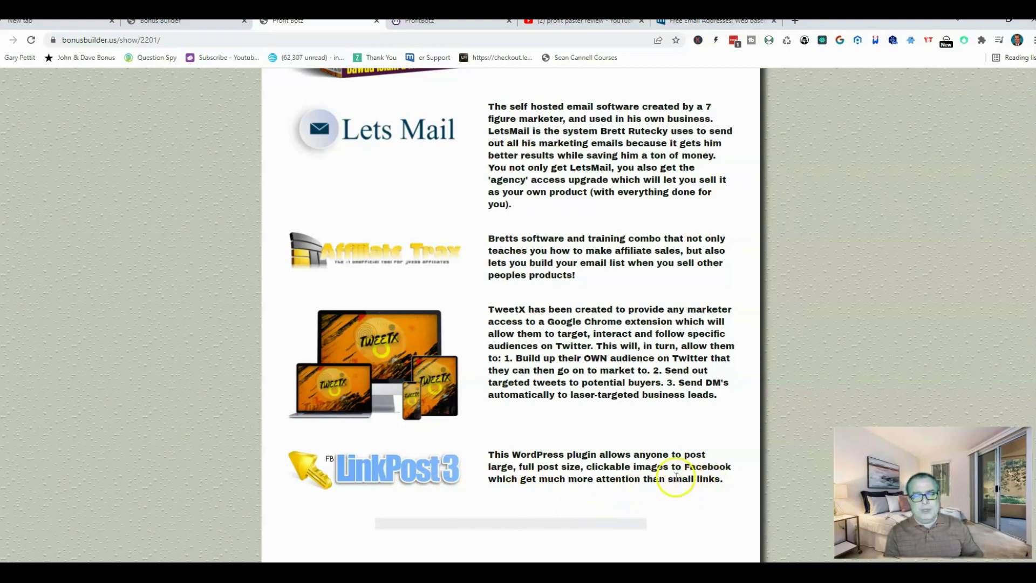
pyautogui.scroll(3, 684, 444)
pyautogui.scroll(2, 684, 421)
pyautogui.scroll(3, 684, 404)
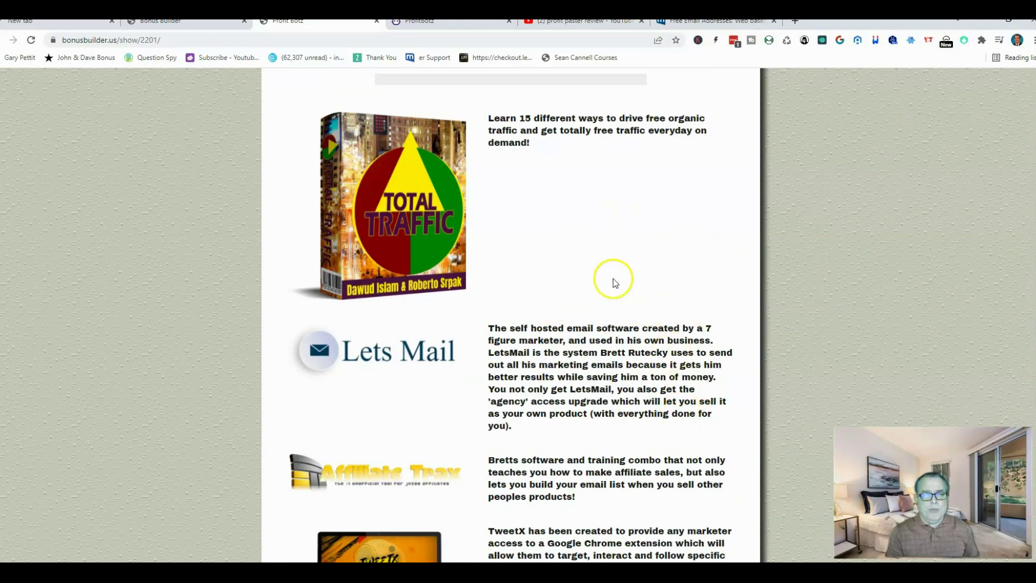
pyautogui.scroll(-3, 611, 275)
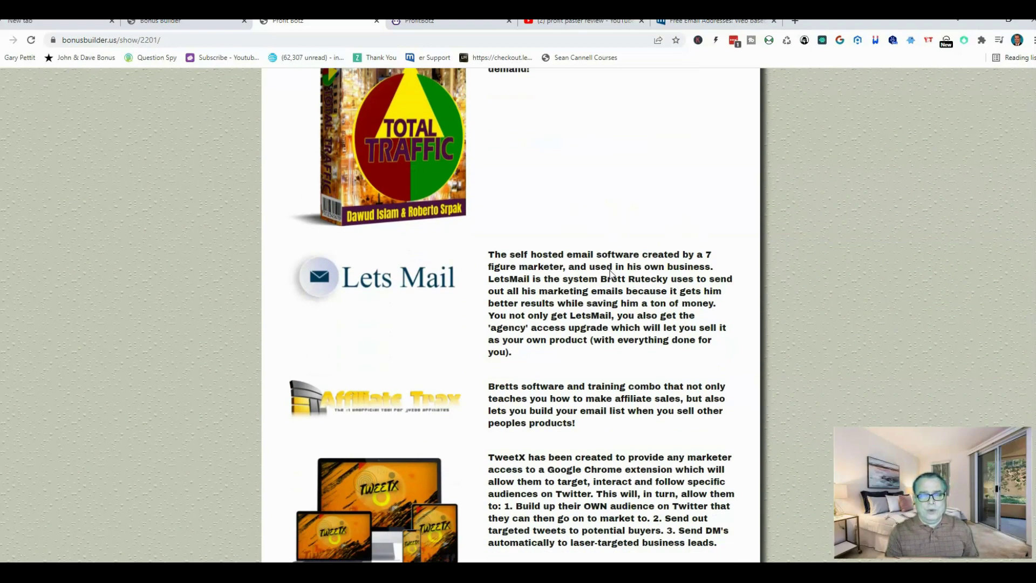
pyautogui.scroll(-2, 611, 274)
pyautogui.scroll(2, 518, 412)
pyautogui.scroll(1, 518, 412)
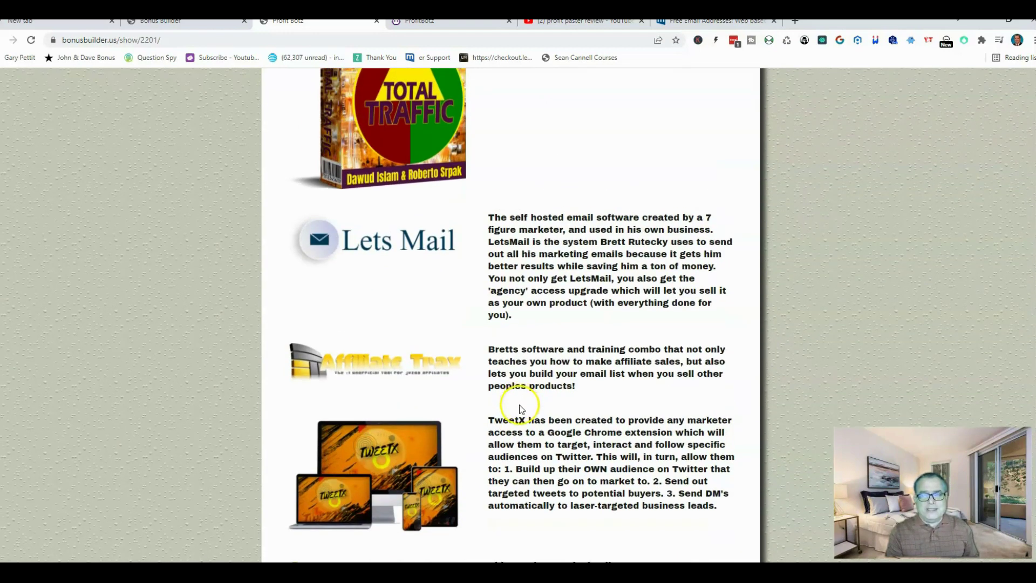